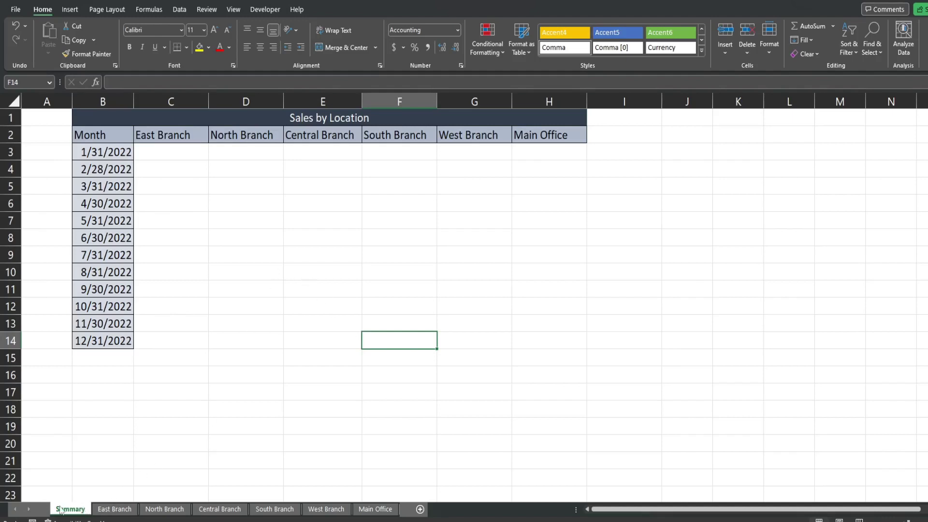
# Review the Summary month dates and East Branch's Month (B2:B14) and Sales (C2:C14) columns.
pyautogui.click(180, 232)
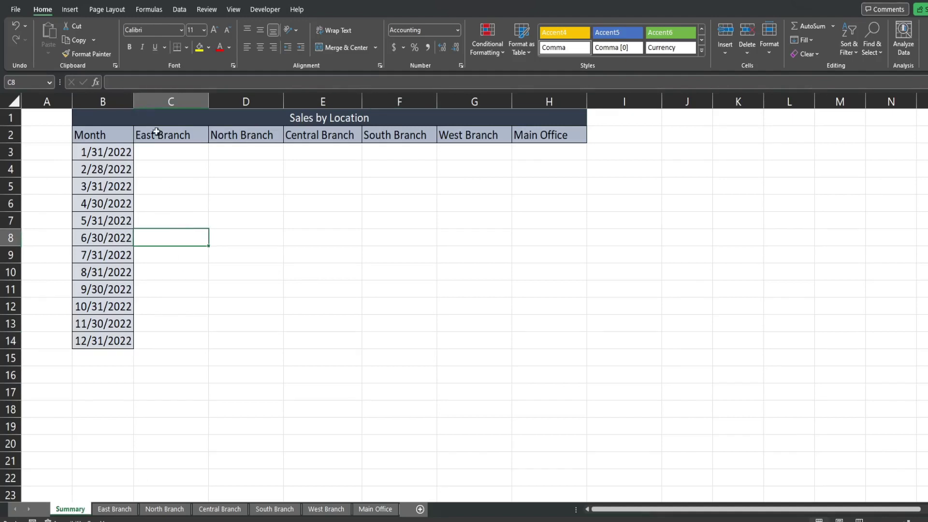
pyautogui.moveTo(102, 153); pyautogui.dragTo(98, 347)
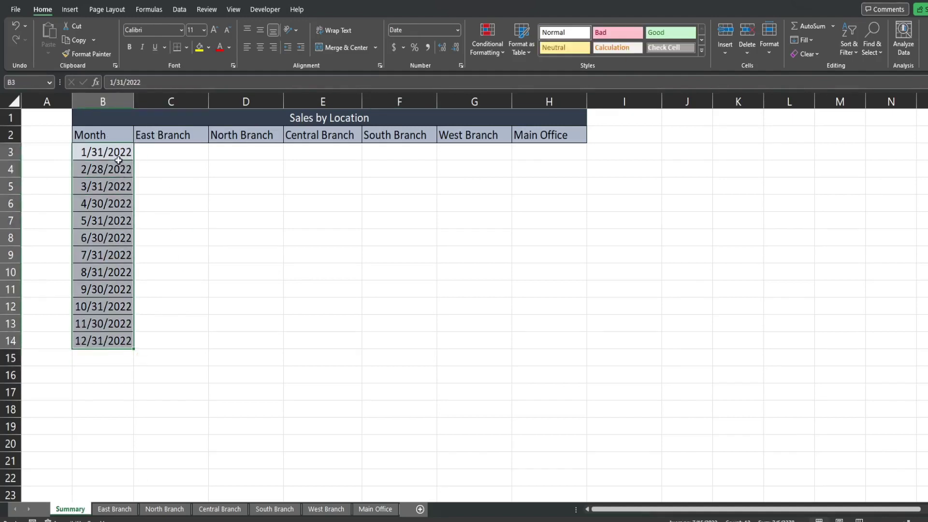
pyautogui.click(163, 330)
pyautogui.click(120, 510)
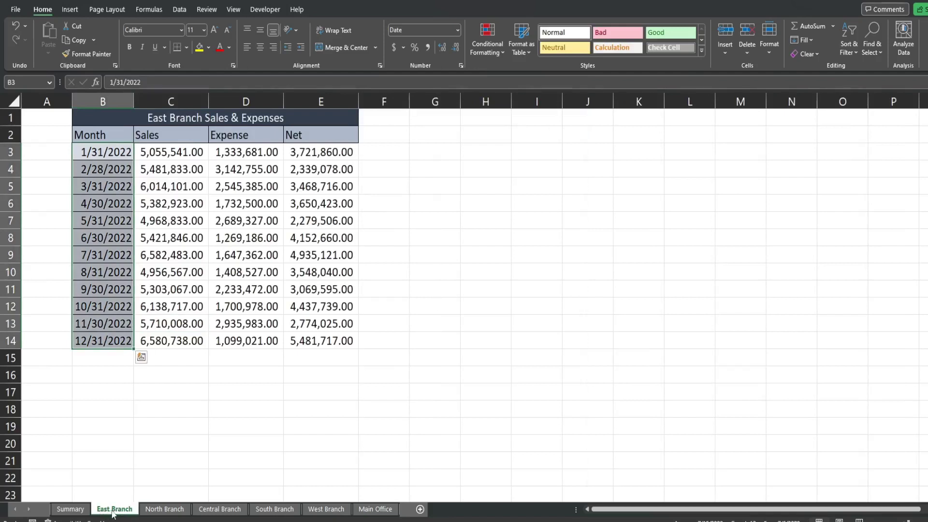
pyautogui.click(165, 182)
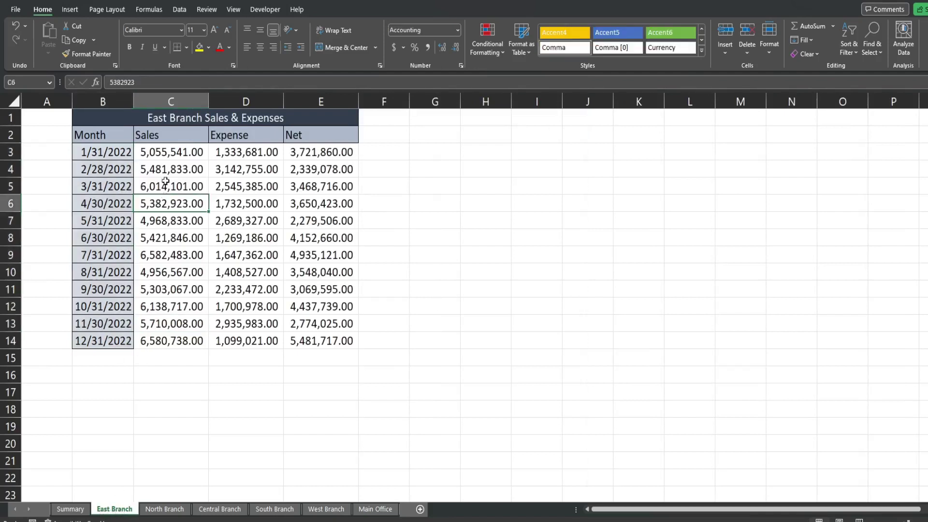
pyautogui.moveTo(177, 147); pyautogui.dragTo(172, 323)
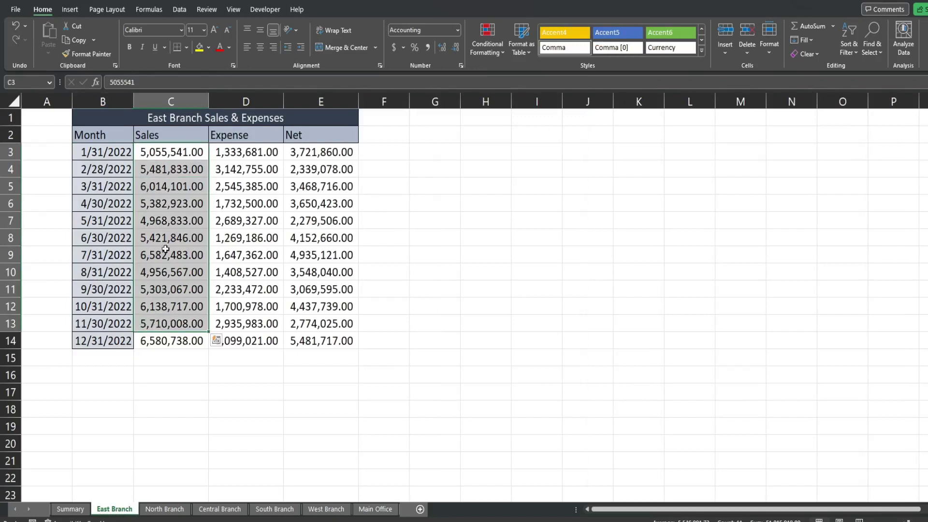
pyautogui.moveTo(106, 140); pyautogui.dragTo(104, 340)
pyautogui.moveTo(171, 130); pyautogui.dragTo(174, 341)
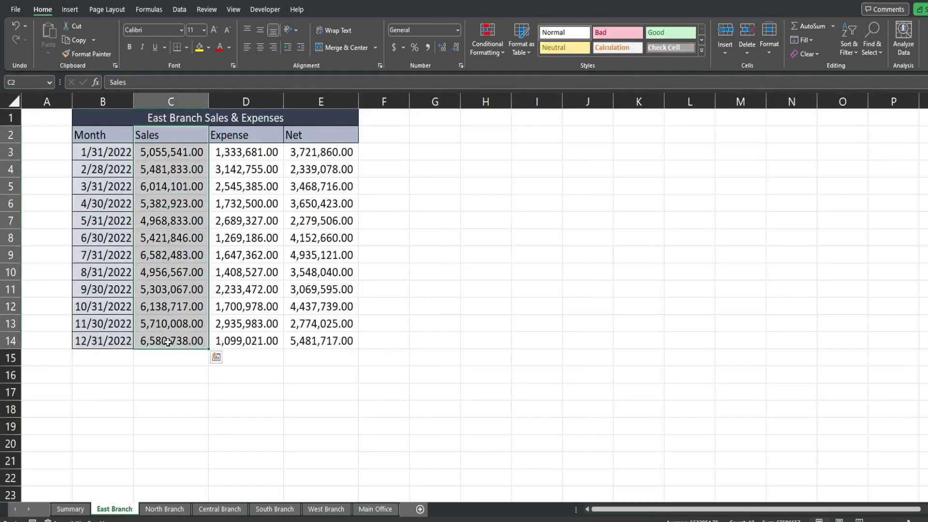
# Look through the North, Central, South, West Branch and Main Office sheets, then return to Summary.
pyautogui.click(164, 509)
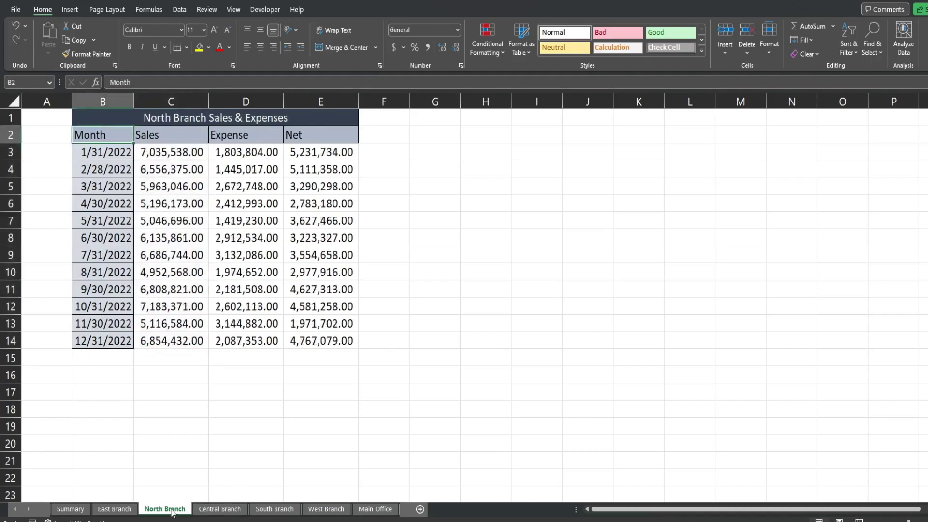
pyautogui.click(219, 509)
pyautogui.click(268, 509)
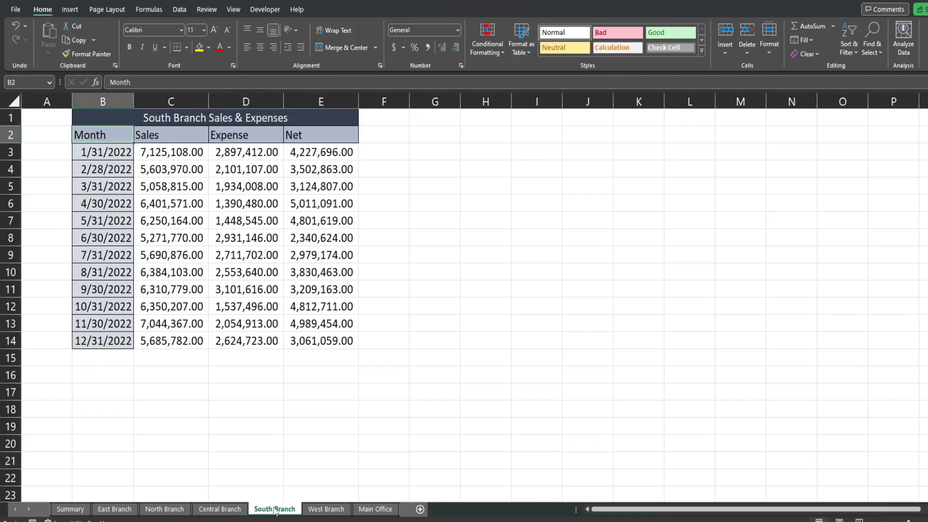
pyautogui.click(324, 509)
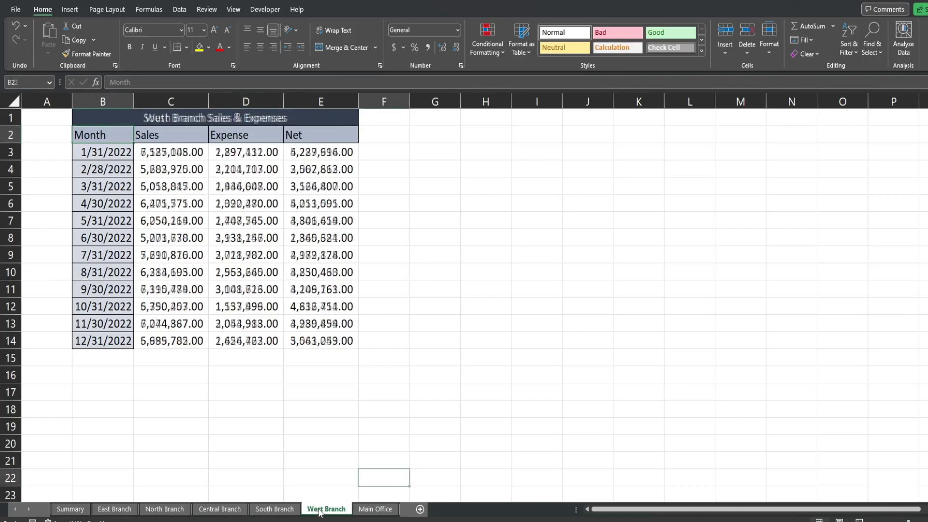
pyautogui.click(370, 509)
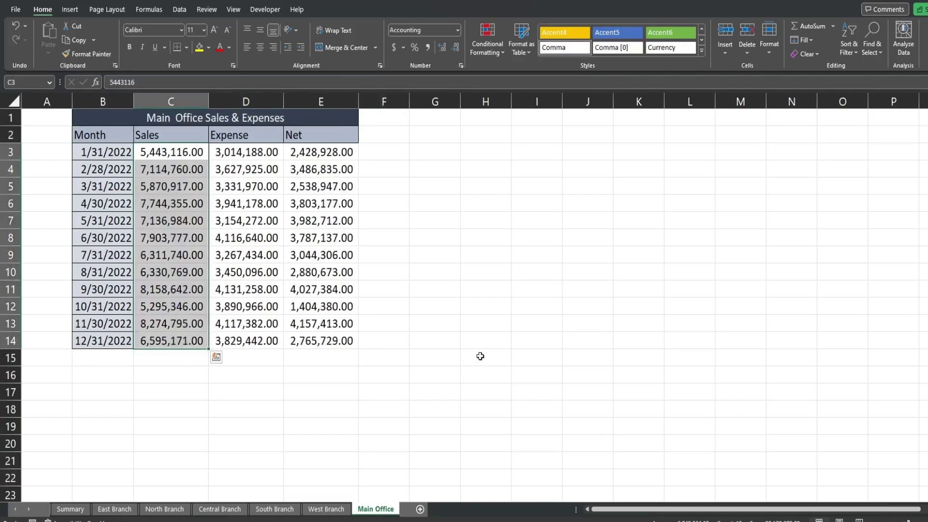
pyautogui.click(72, 509)
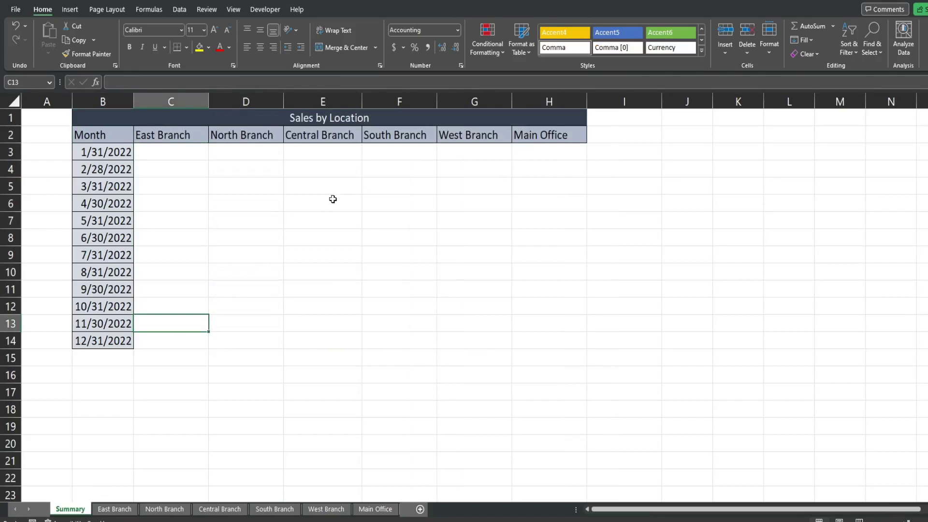
# Review the Summary sheet's month dates in column B and branch headers in row 2.
pyautogui.moveTo(113, 152); pyautogui.dragTo(105, 360)
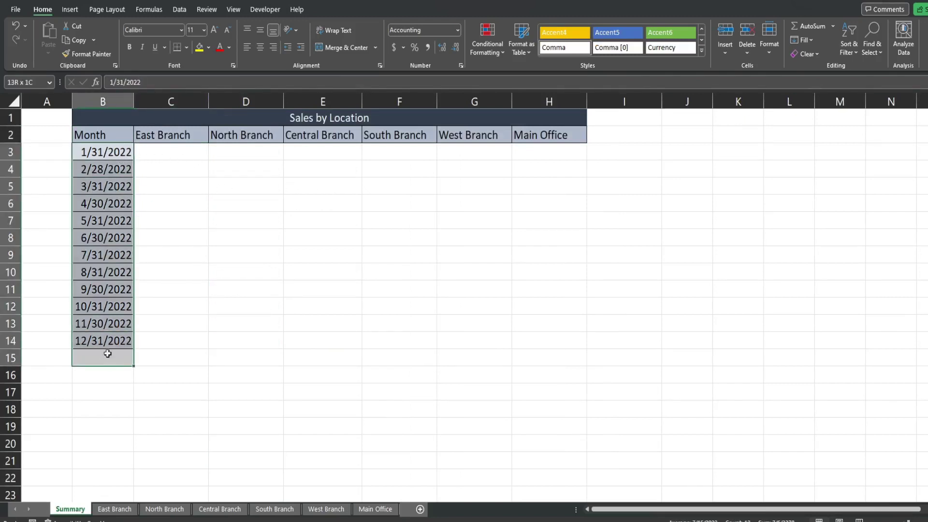
pyautogui.click(161, 152)
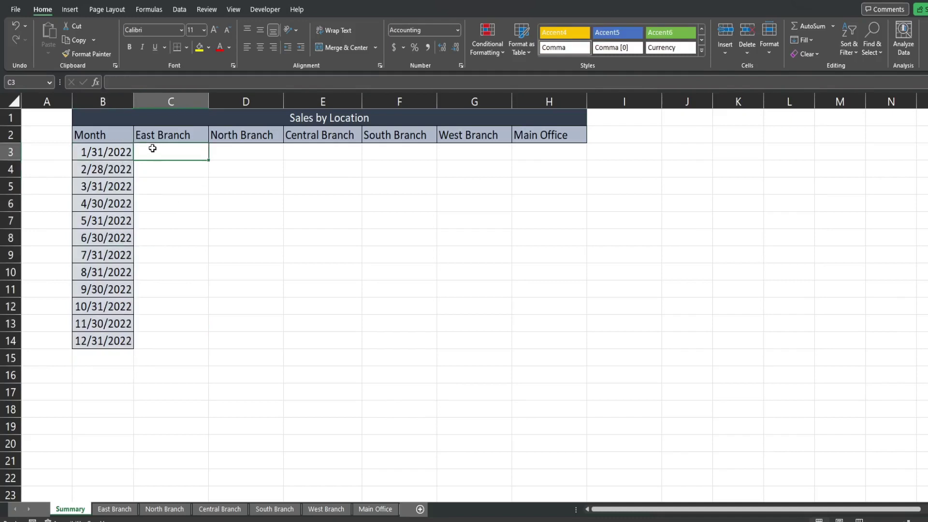
pyautogui.moveTo(164, 139); pyautogui.dragTo(560, 137)
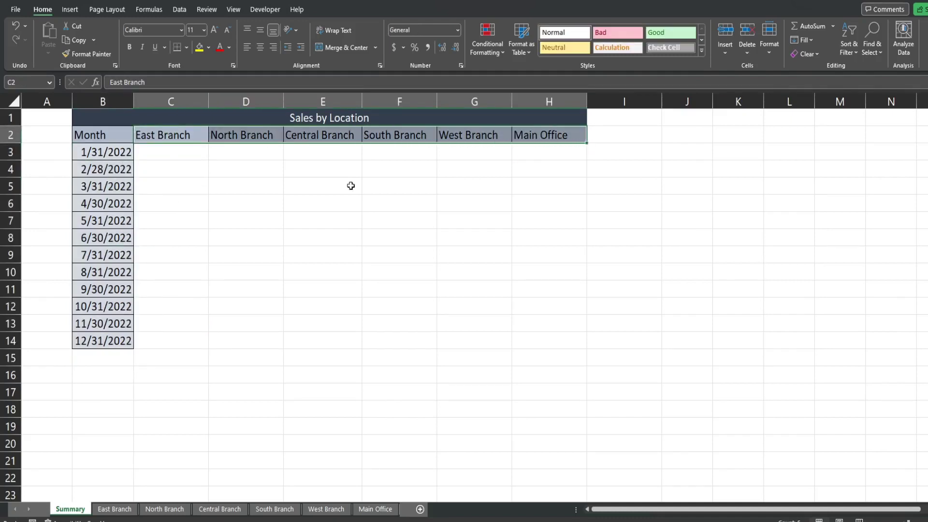
pyautogui.click(202, 169)
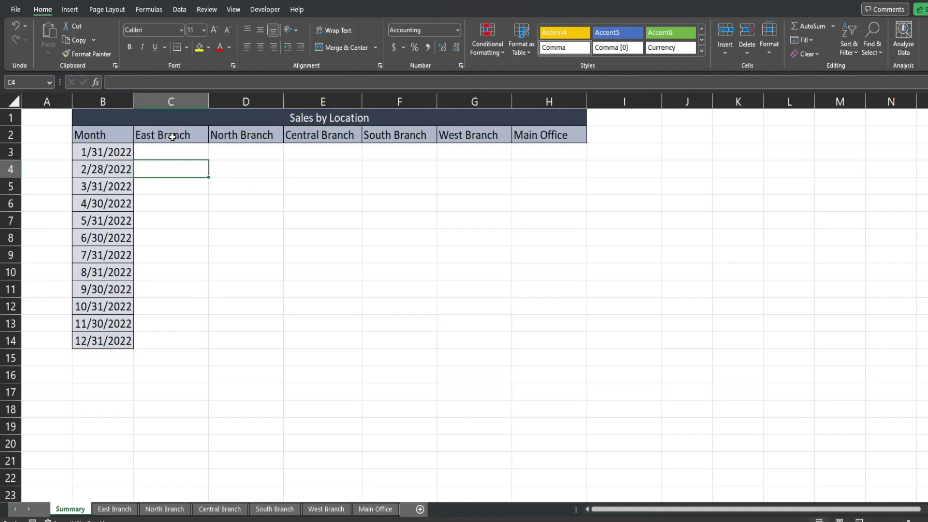
pyautogui.moveTo(173, 137); pyautogui.dragTo(569, 140)
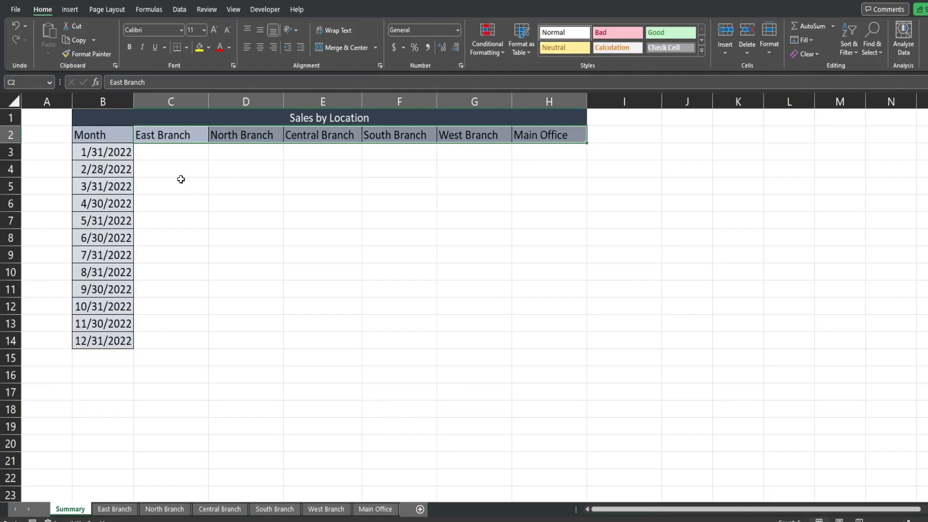
# Enter ='East Branch'!C3 in C15 so it shows 5,055,541.00.
pyautogui.click(184, 362)
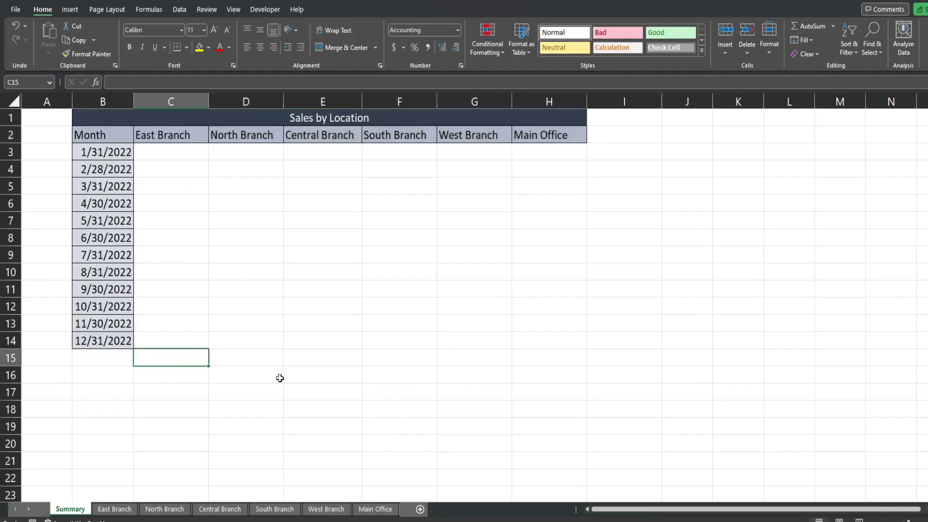
pyautogui.write('=')
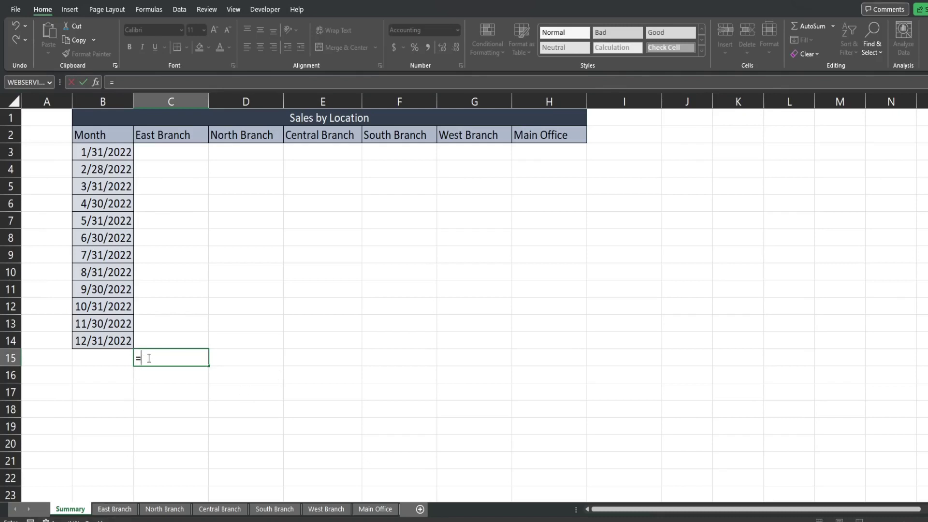
pyautogui.click(114, 509)
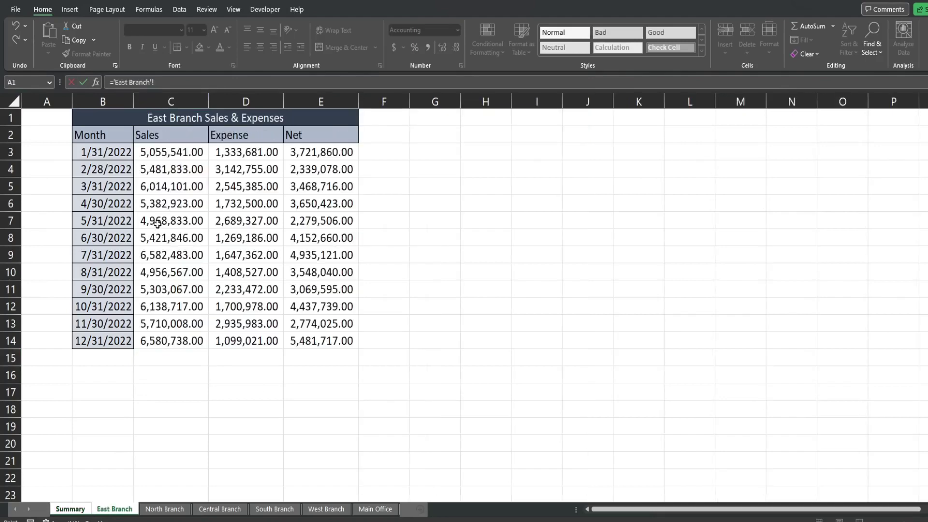
pyautogui.click(164, 152)
pyautogui.press('Return')
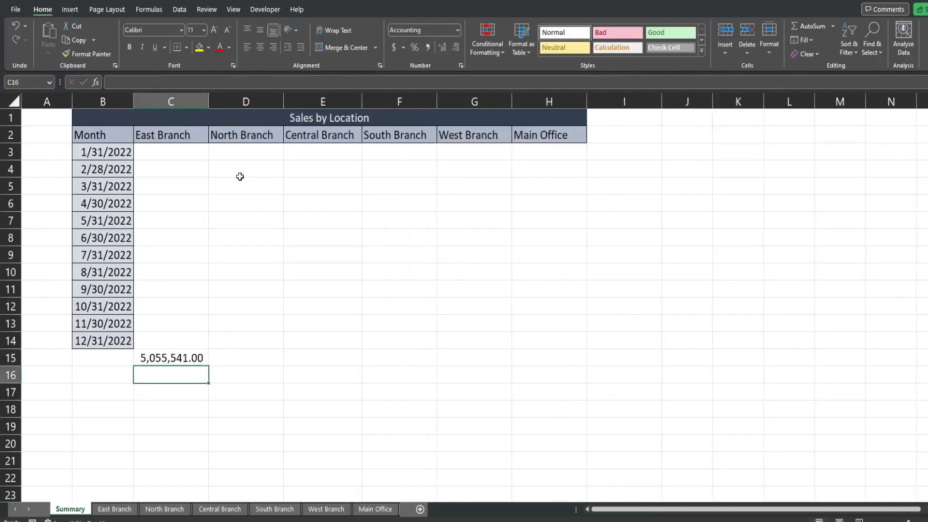
# Inspect the quoted sheet name in C15's formula without changing it, then move to C16.
pyautogui.click(169, 357)
pyautogui.press('F2')
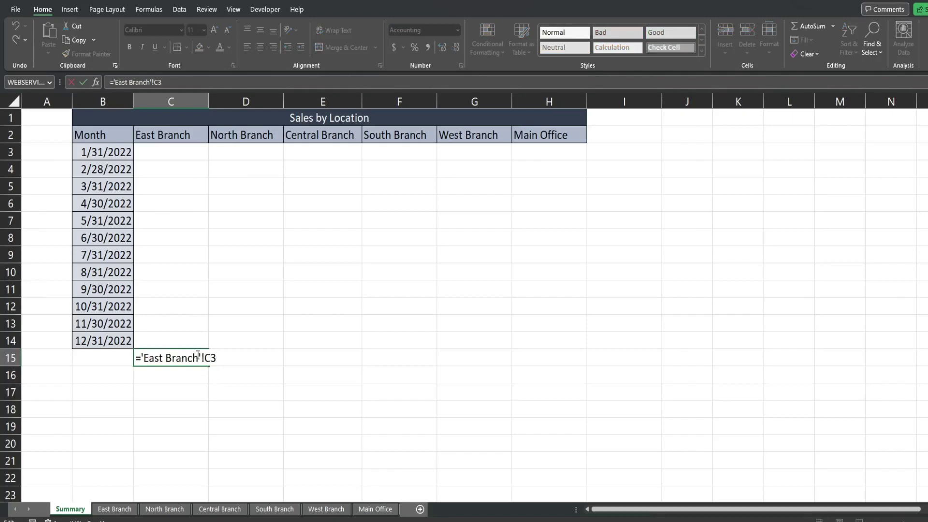
pyautogui.moveTo(205, 357); pyautogui.dragTo(140, 358)
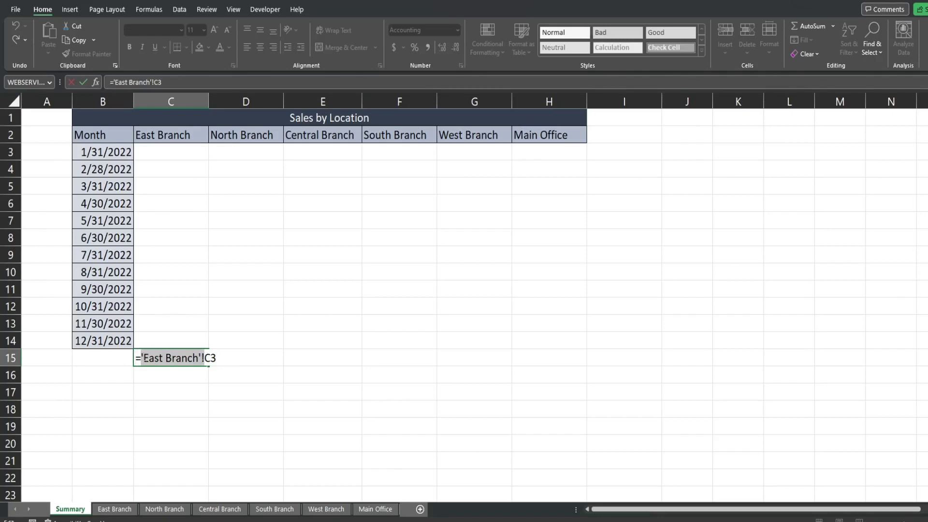
pyautogui.click(206, 358)
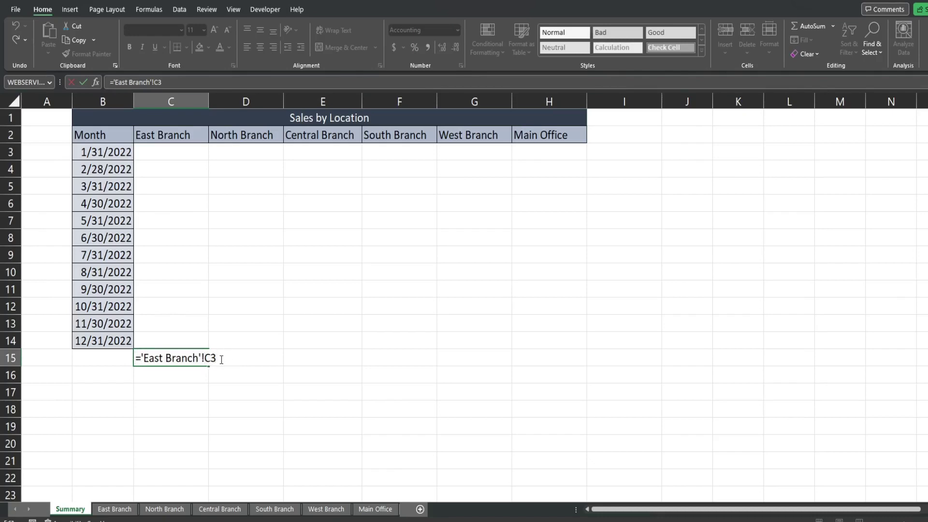
pyautogui.click(196, 370)
pyautogui.press('Escape')
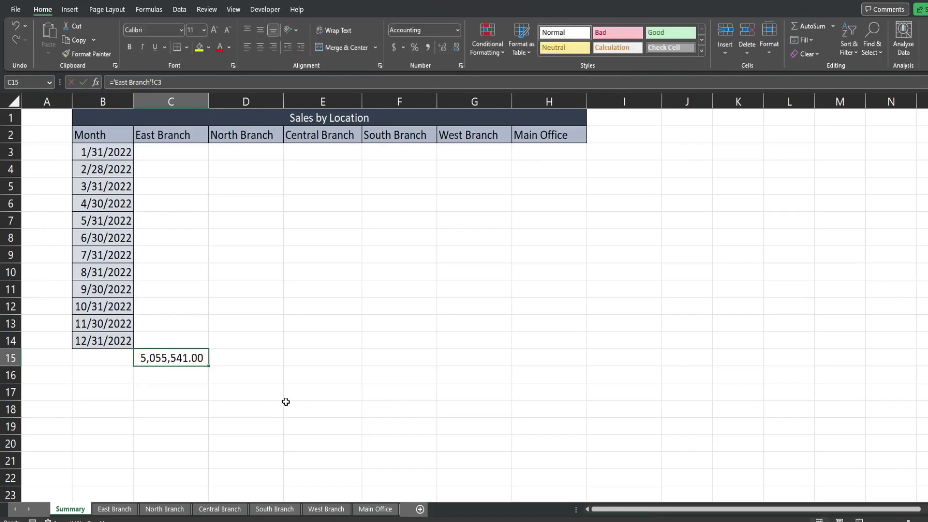
pyautogui.press('Down')
# Enter an INDIRECT formula in C16 referencing "'East Branch'!B3".
pyautogui.write('=Indir')
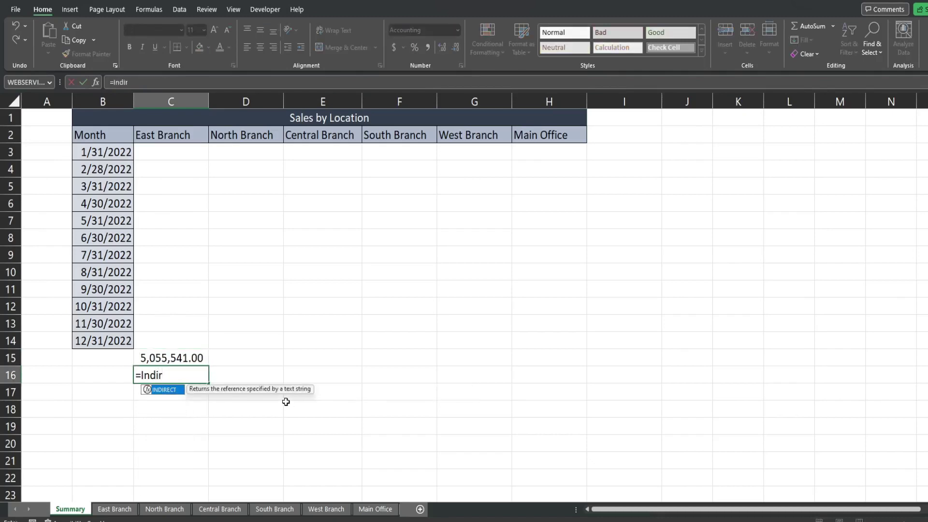
pyautogui.press('Tab')
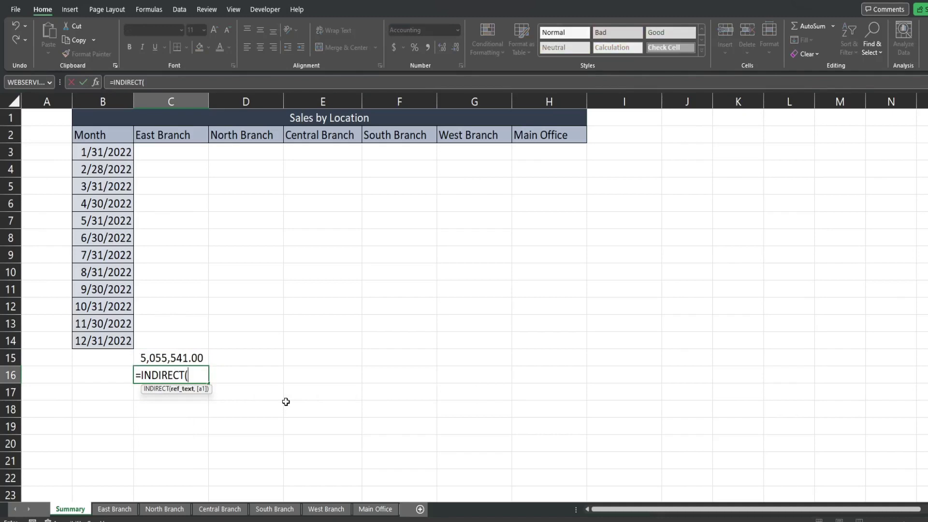
pyautogui.write('"')
pyautogui.write("'")
pyautogui.write('East Bran')
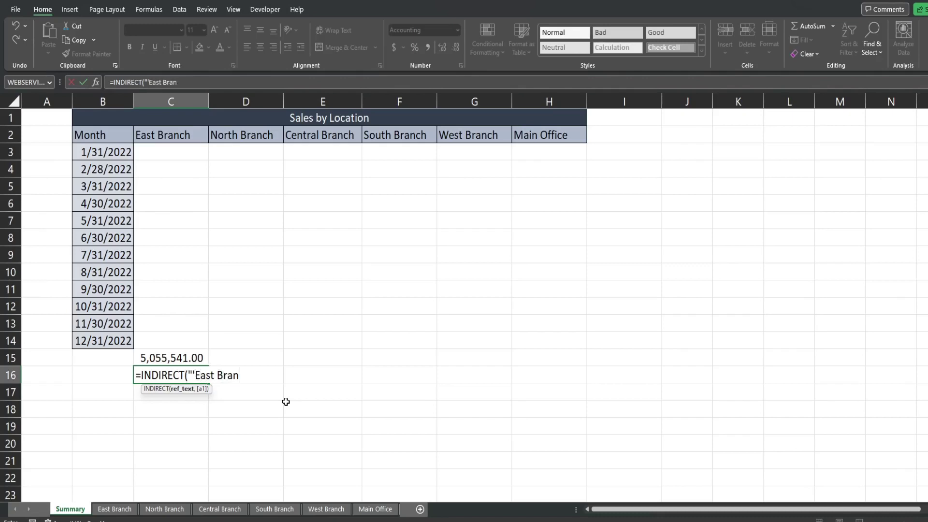
pyautogui.write("ch'!BC")
pyautogui.press('BackSpace')
pyautogui.write('3")')
pyautogui.press('Return')
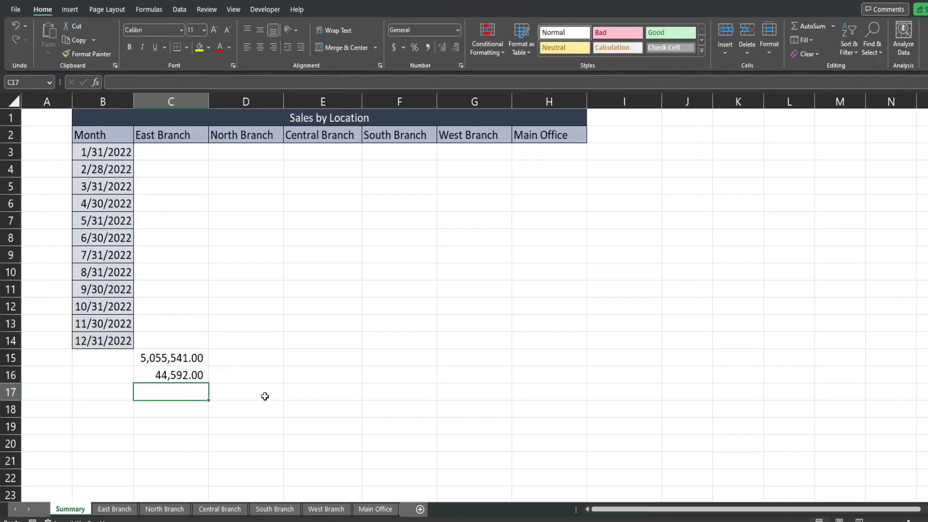
# Correct C16's column letter from B to C so it shows 5,055,541.00, matching C15.
pyautogui.click(194, 375)
pyautogui.press('F2')
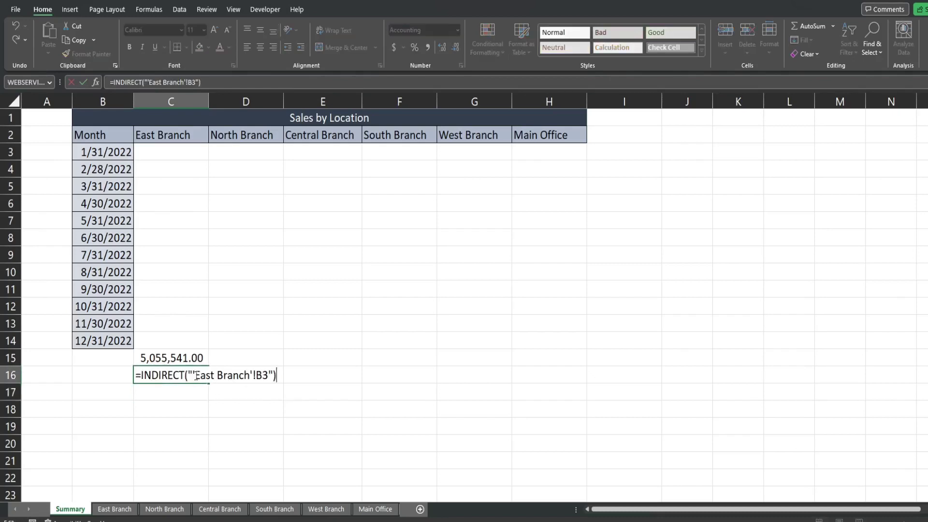
pyautogui.click(260, 375)
pyautogui.press('BackSpace')
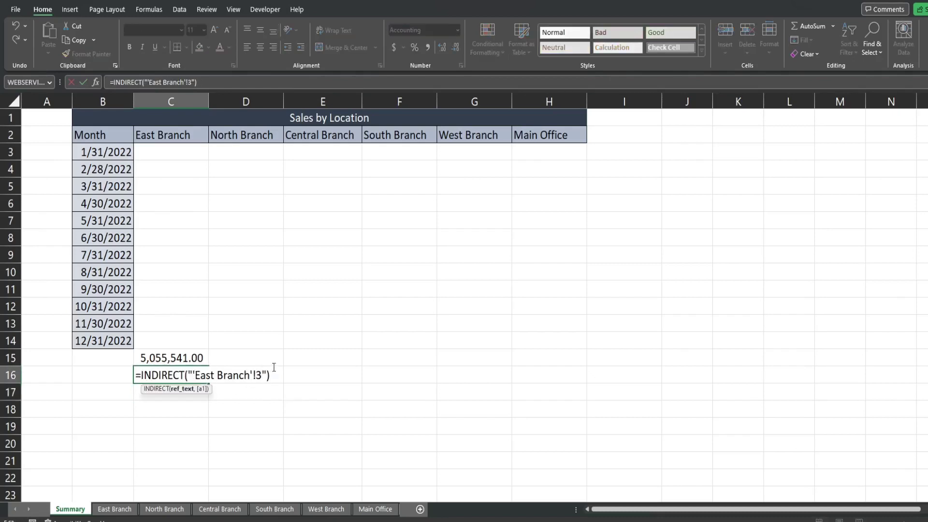
pyautogui.write('C')
pyautogui.press('Return')
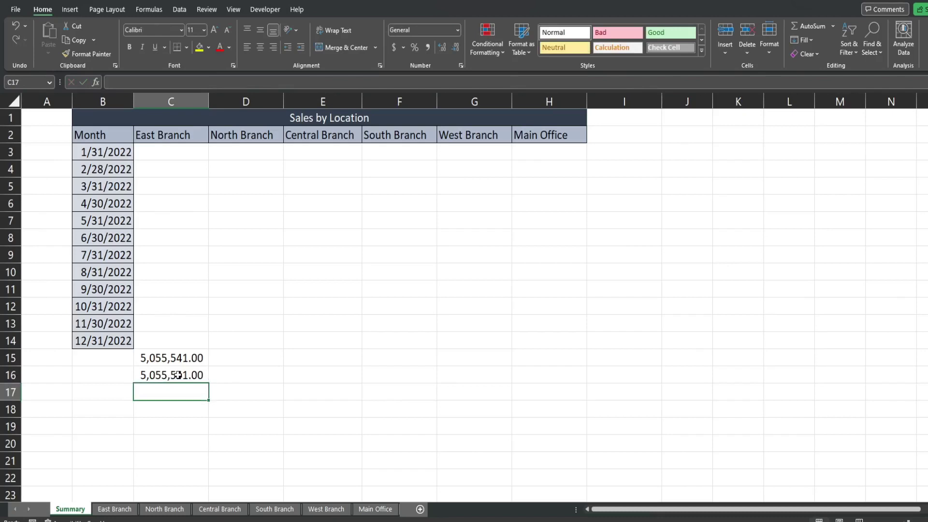
# Delete the test values in C15:C16, then review the branch headers, C3:C14 and B3.
pyautogui.moveTo(177, 358); pyautogui.dragTo(179, 375)
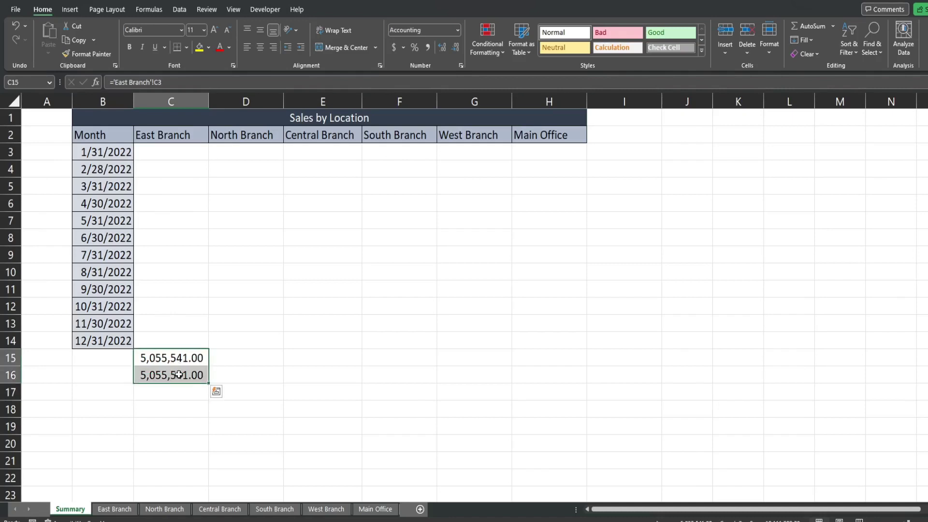
pyautogui.press('Delete')
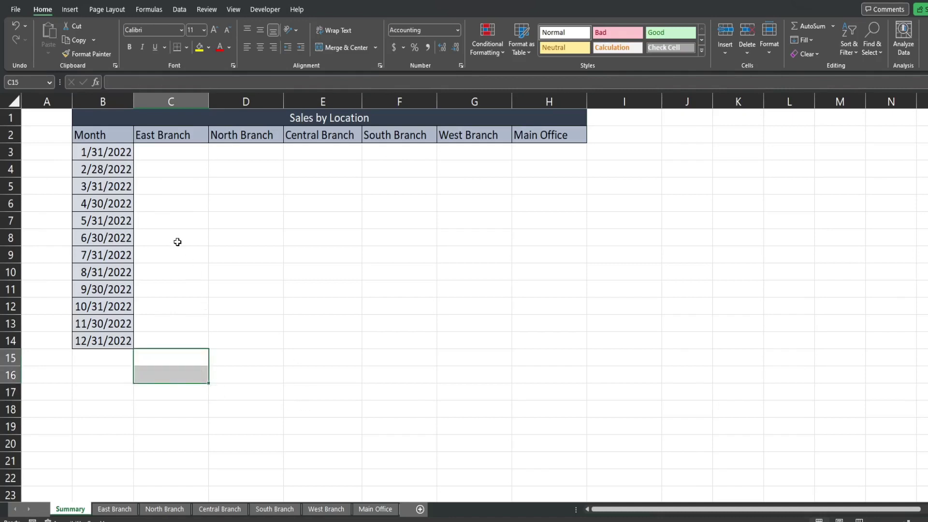
pyautogui.click(154, 156)
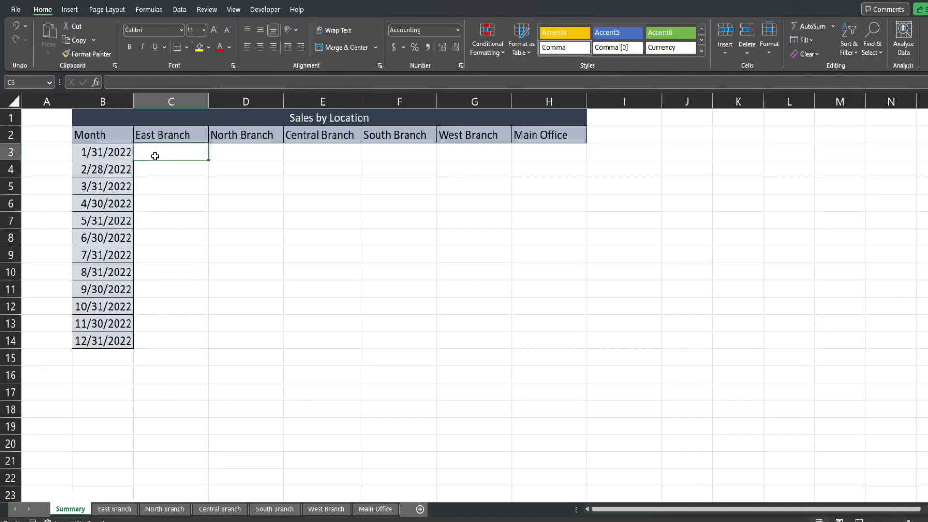
pyautogui.moveTo(150, 138); pyautogui.dragTo(548, 140)
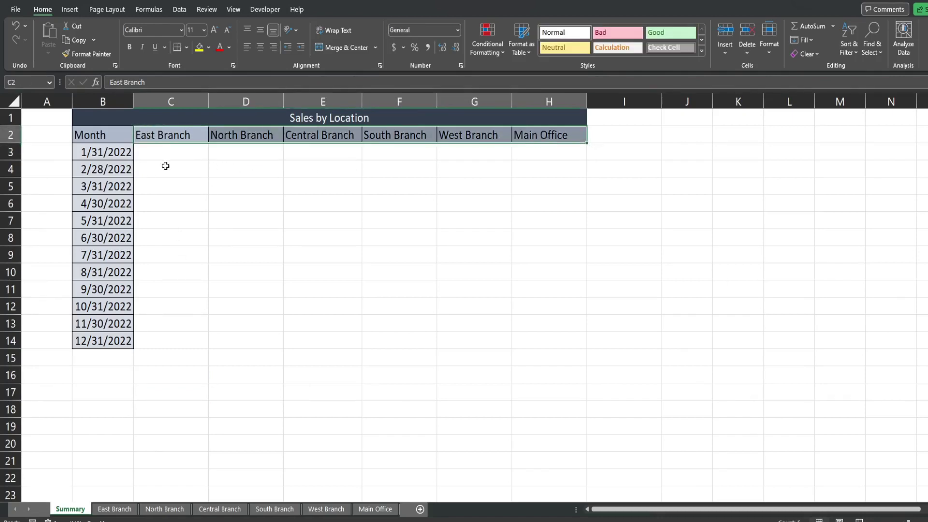
pyautogui.moveTo(163, 154); pyautogui.dragTo(163, 337)
pyautogui.click(96, 150)
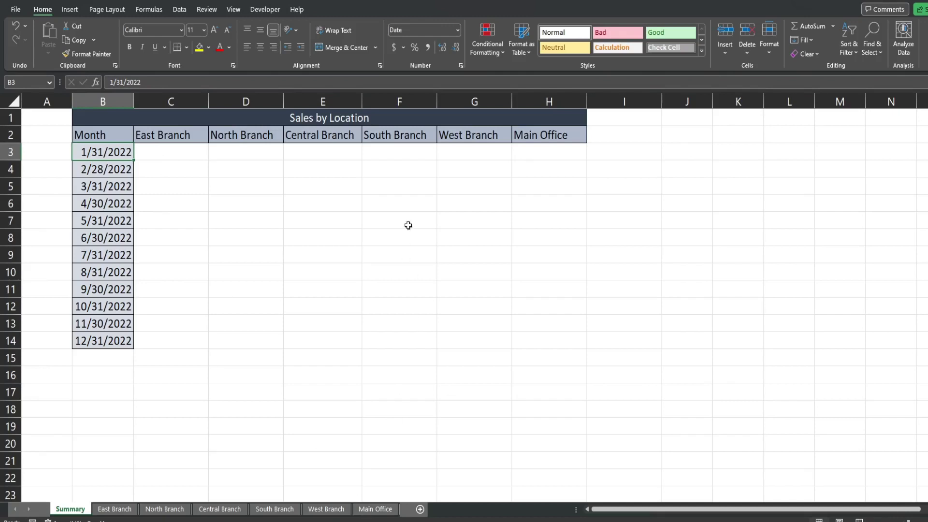
# In C3, begin =VLOOKUP($B3, with the month's column locked, and start typing Ind.
pyautogui.click(188, 153)
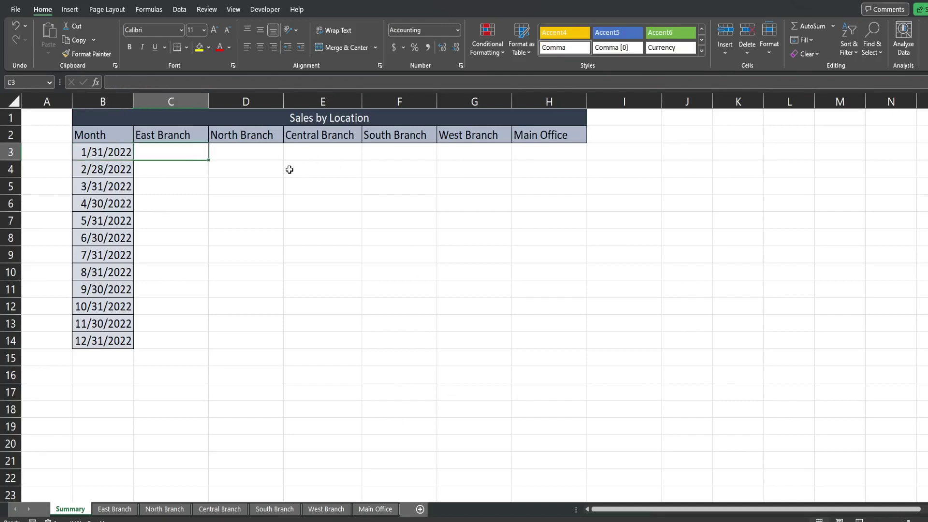
pyautogui.write('=VLOOKUP(')
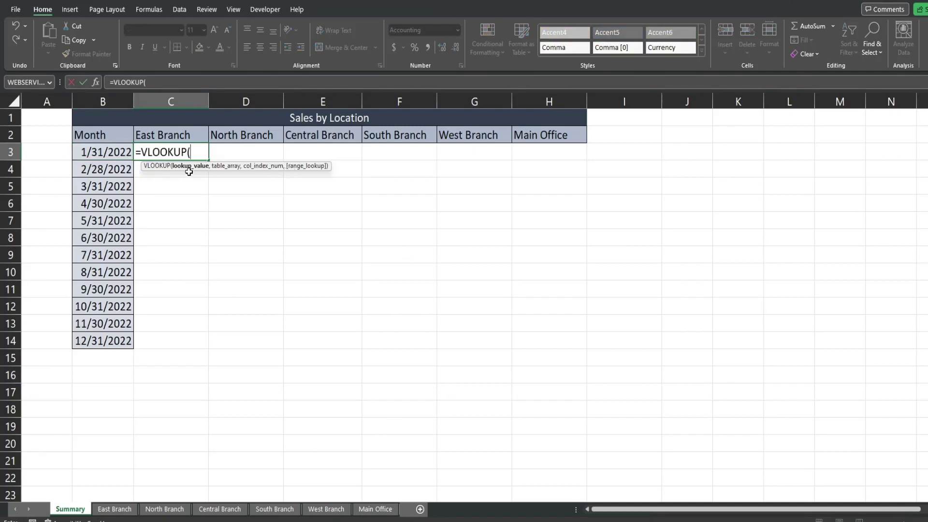
pyautogui.click(94, 153)
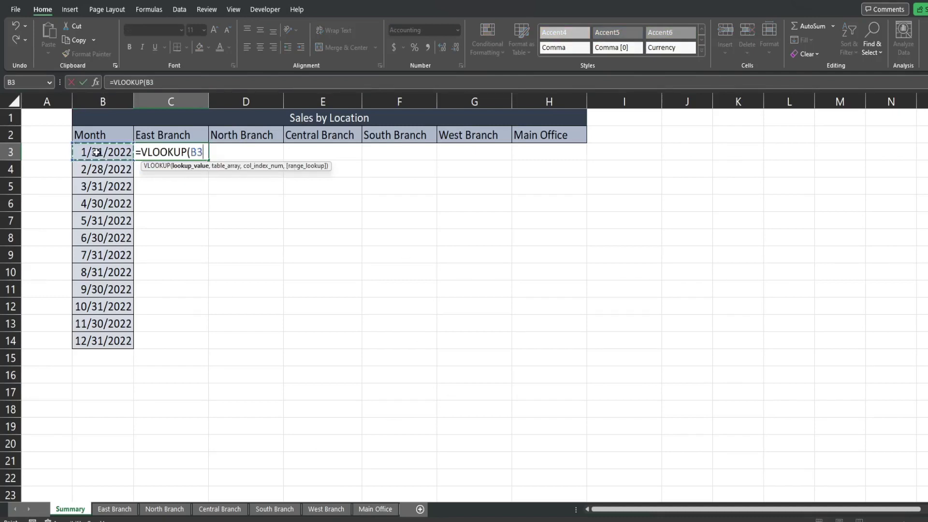
pyautogui.press('F4')
pyautogui.press('F4')
pyautogui.press('F4')
pyautogui.click(195, 153)
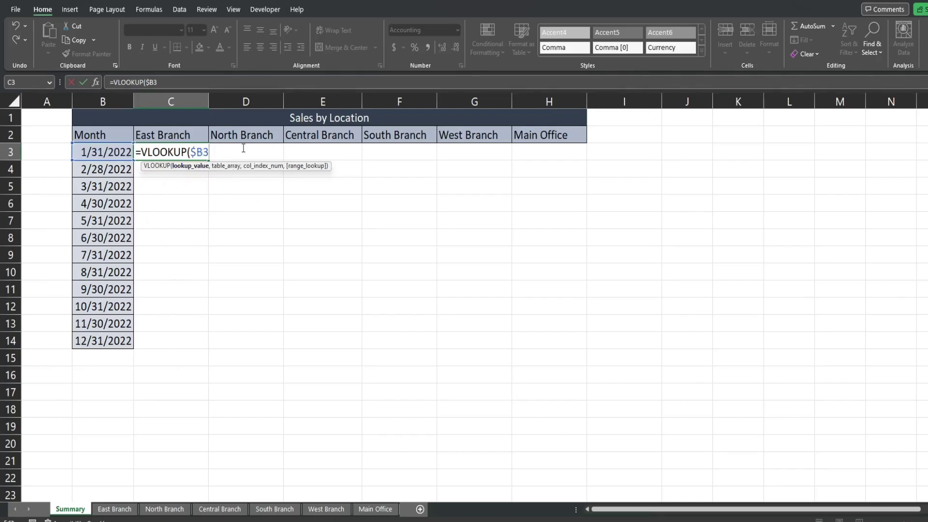
pyautogui.write(',')
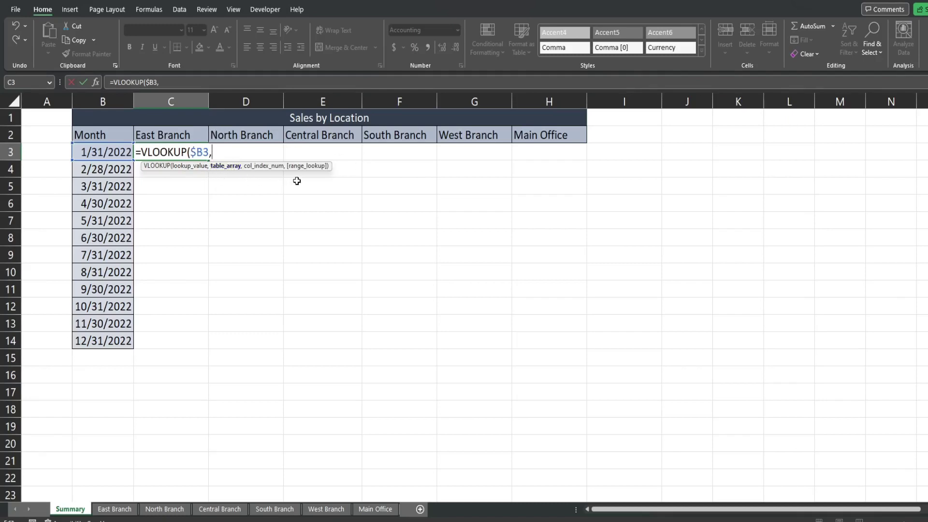
pyautogui.write('Ind')
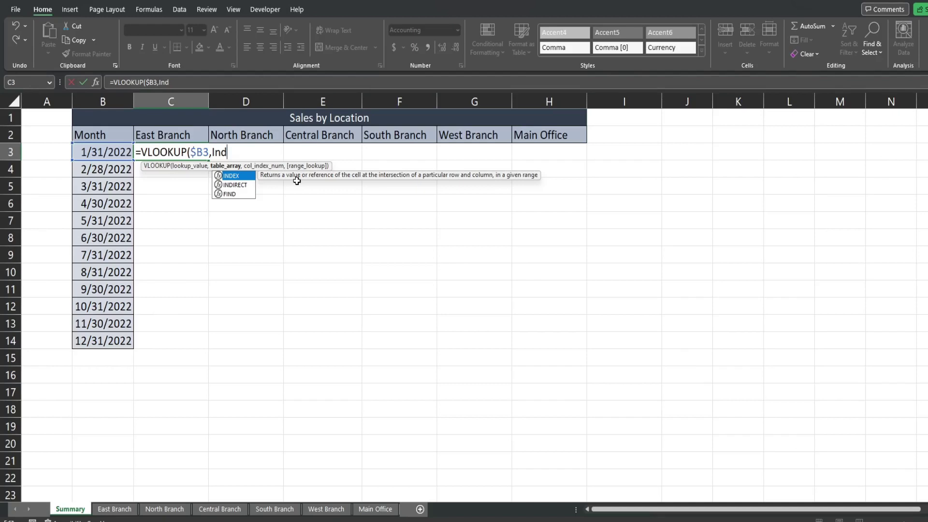
# Extend the C3 formula with INDIRECT("'"&C$2&, taking the sheet name from the row-locked header.
pyautogui.press('Down')
pyautogui.press('Tab')
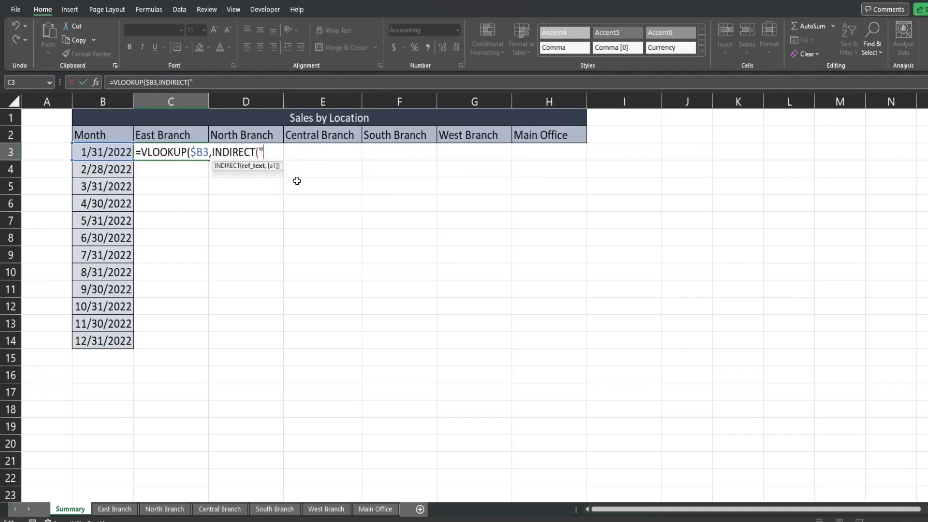
pyautogui.write('"\'')
pyautogui.write('"&')
pyautogui.click(175, 133)
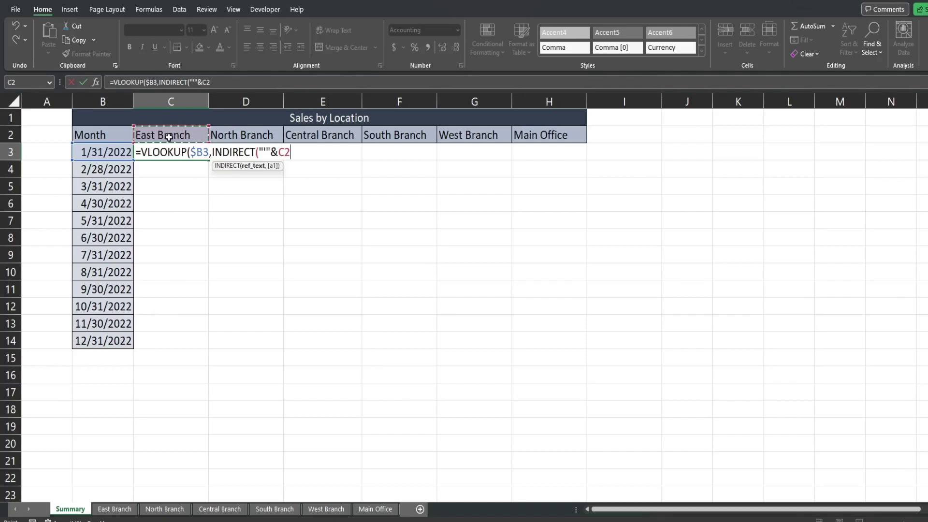
pyautogui.press('F4')
pyautogui.press('F4')
# Finish the C3 formula with "'!B:C"),2,0) for an exact-match lookup on columns B:C.
pyautogui.write('&')
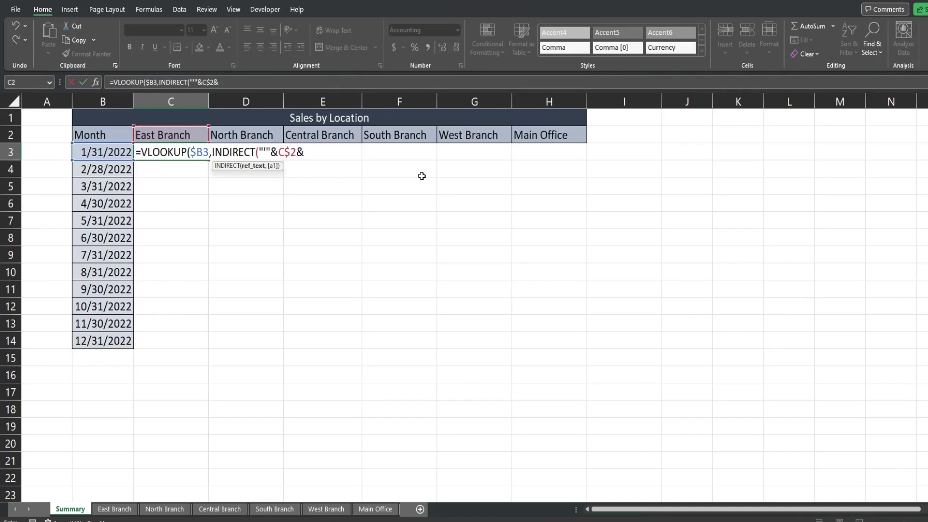
pyautogui.write('"')
pyautogui.write("'")
pyautogui.write('!')
pyautogui.write('"')
pyautogui.write('B')
pyautogui.write(':')
pyautogui.write('C')
pyautogui.write('"')
pyautogui.write(')')
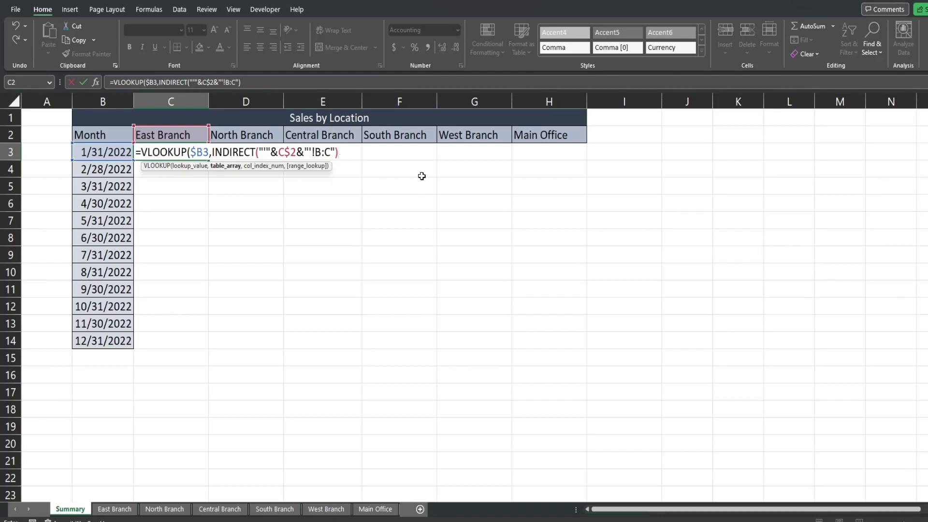
pyautogui.write(',')
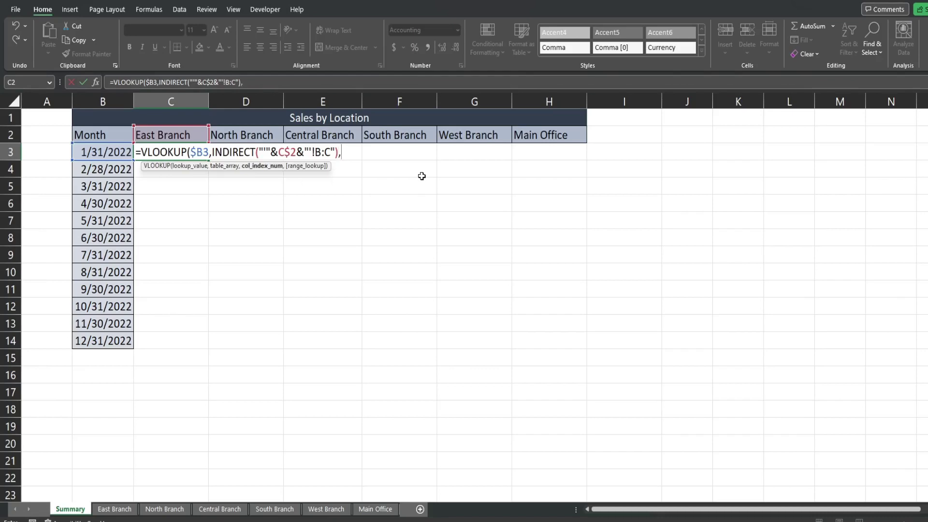
pyautogui.write('2,')
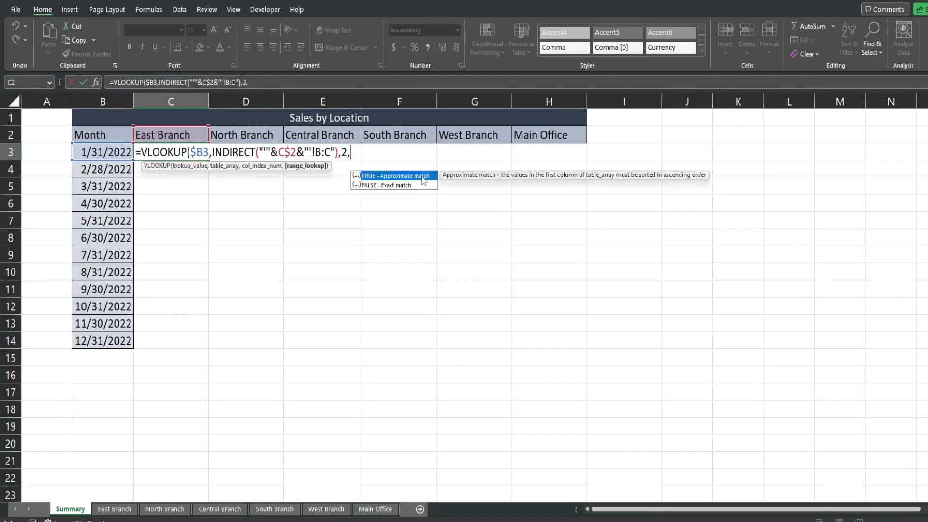
pyautogui.write('0)')
# Commit the C3 lookup and fill it across C3:H14 for all six branches and twelve months.
pyautogui.press('Return')
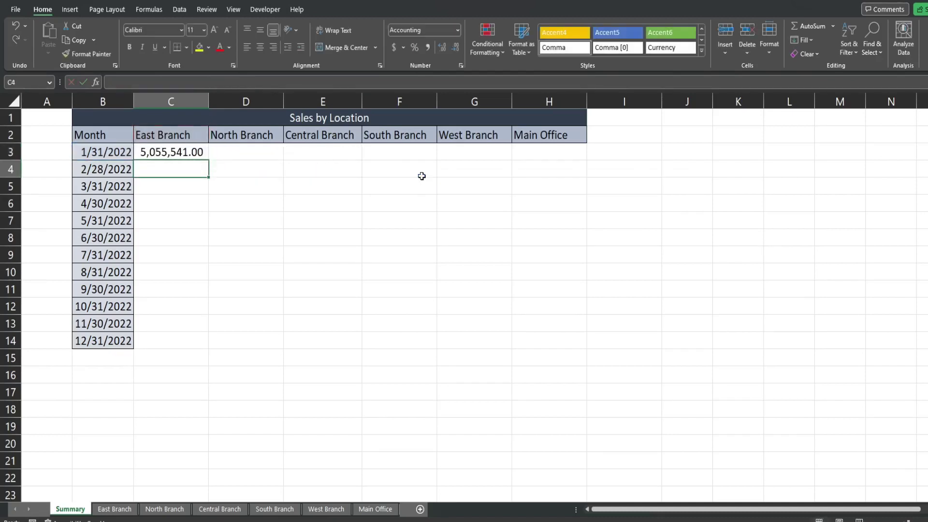
pyautogui.click(183, 155)
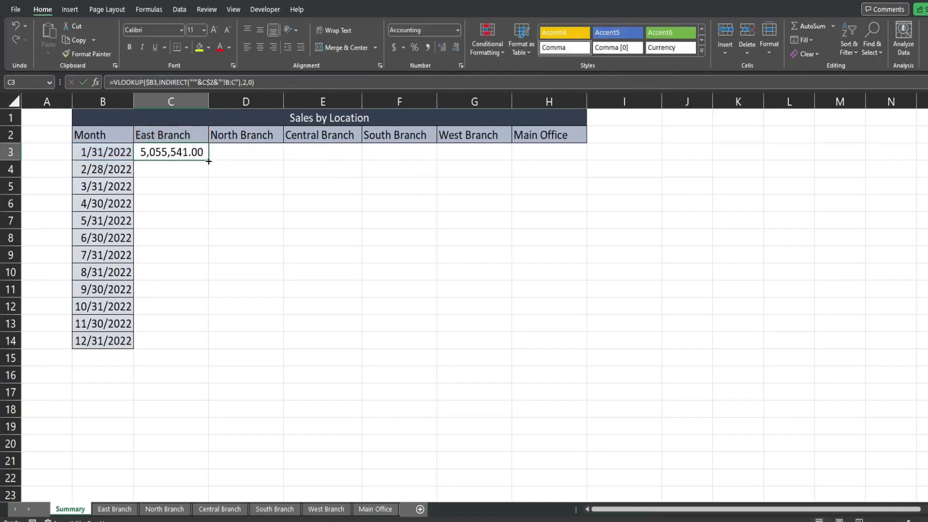
pyautogui.moveTo(208, 161); pyautogui.dragTo(589, 349)
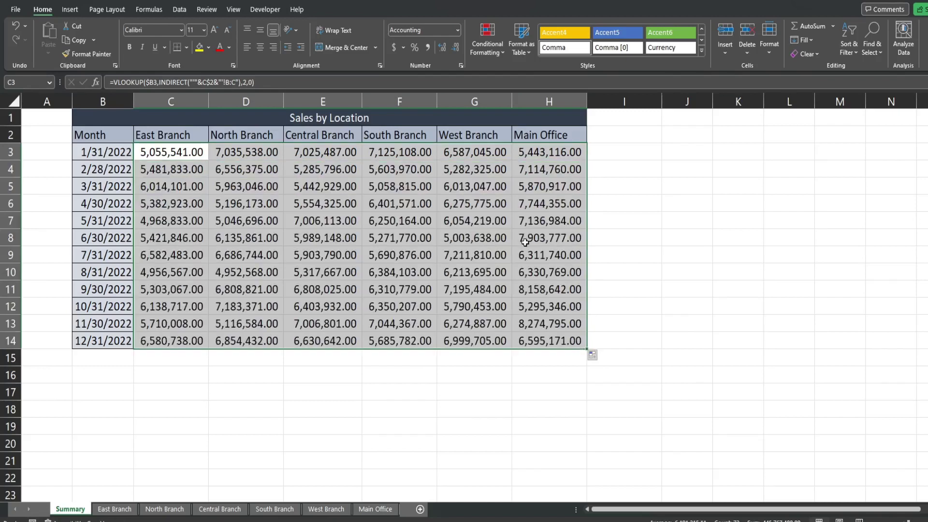
pyautogui.click(565, 158)
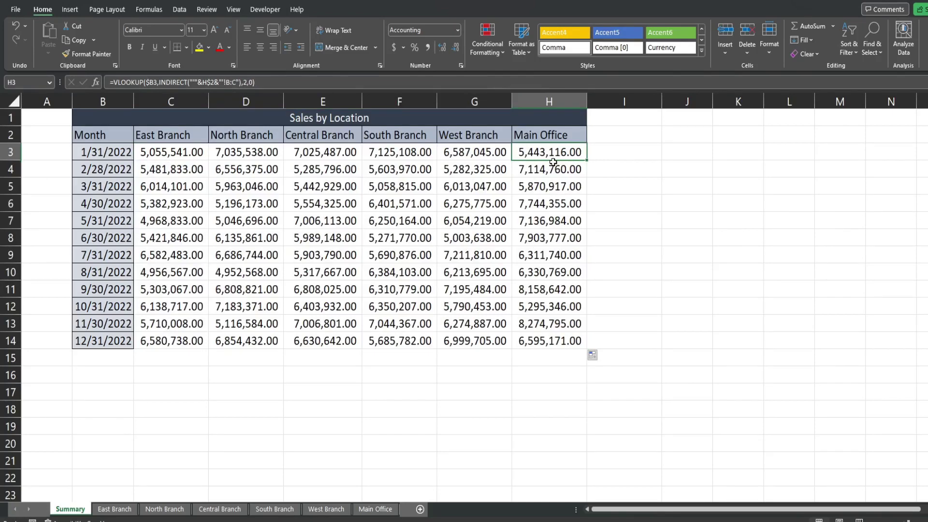
pyautogui.click(375, 509)
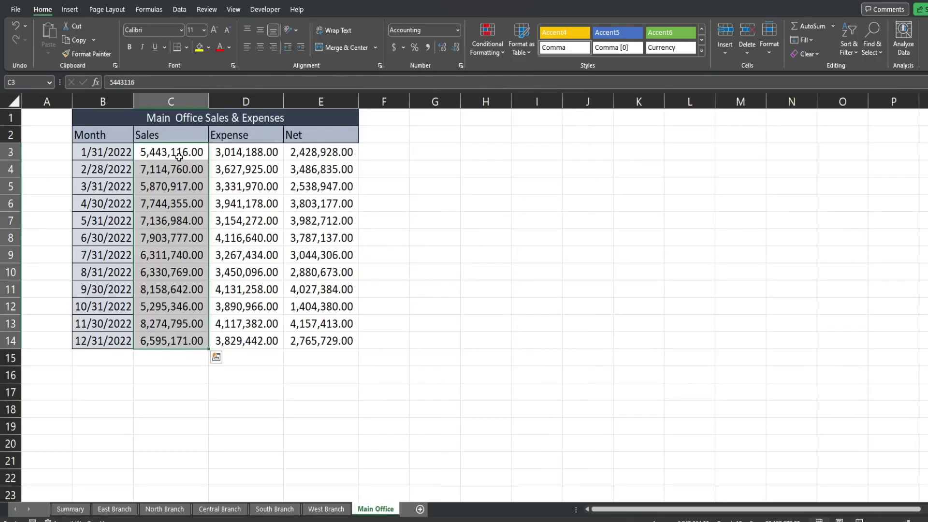
pyautogui.moveTo(179, 157); pyautogui.dragTo(209, 345)
pyautogui.rightClick(207, 345)
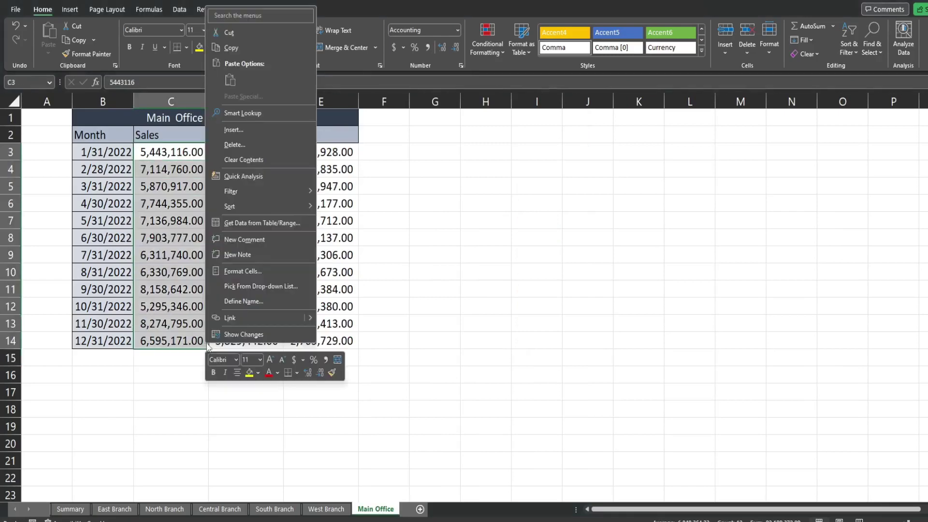
pyautogui.click(239, 49)
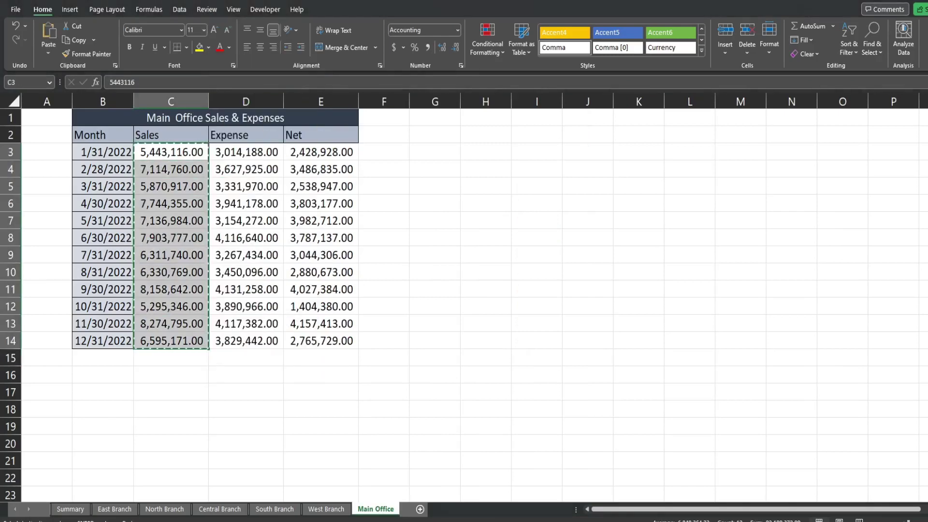
pyautogui.click(76, 507)
pyautogui.rightClick(613, 151)
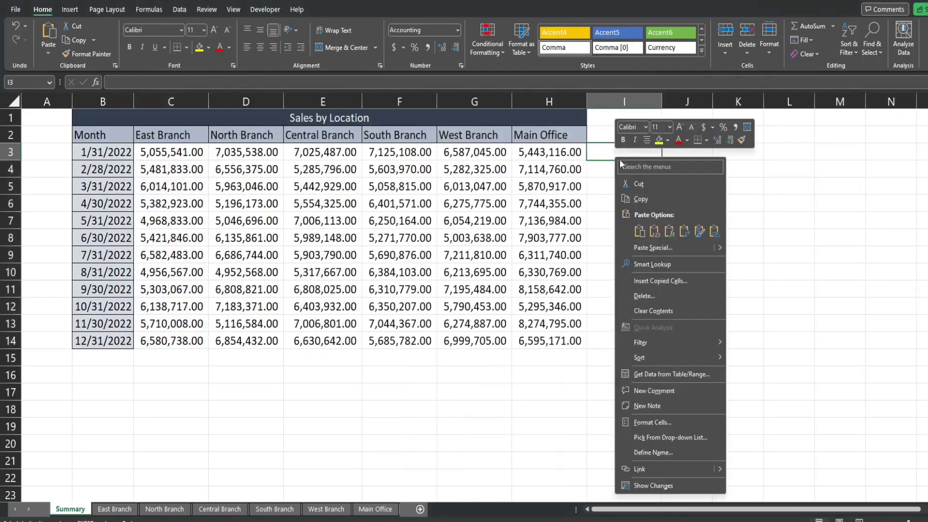
pyautogui.click(655, 231)
pyautogui.click(695, 151)
pyautogui.write('=')
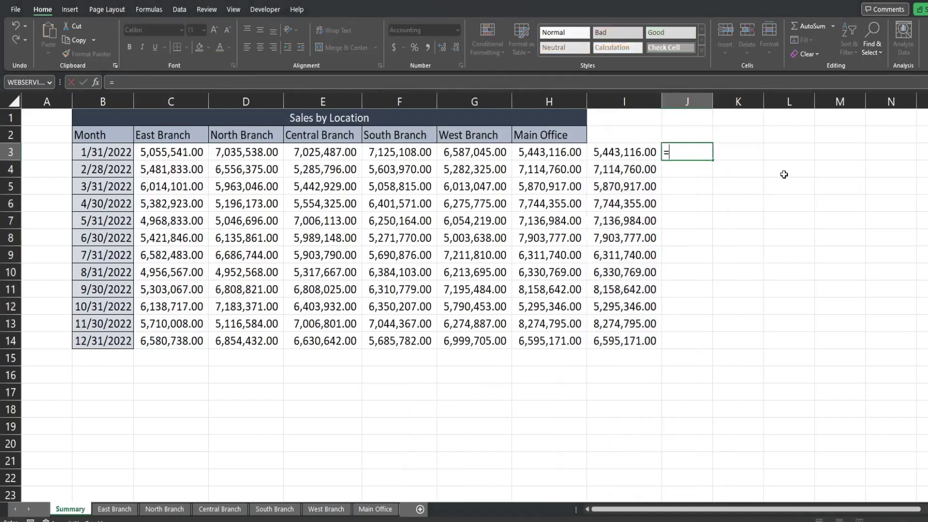
pyautogui.click(579, 154)
pyautogui.write('-')
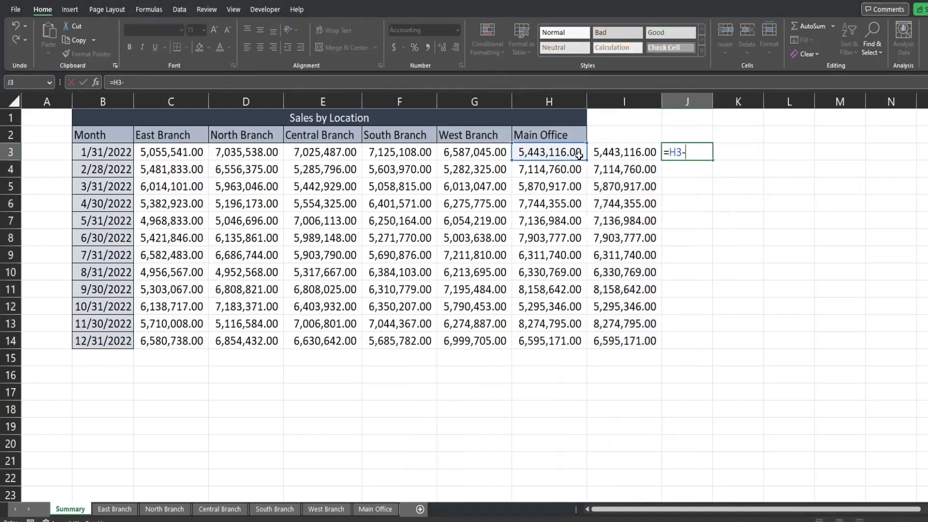
pyautogui.click(604, 151)
pyautogui.press('Return')
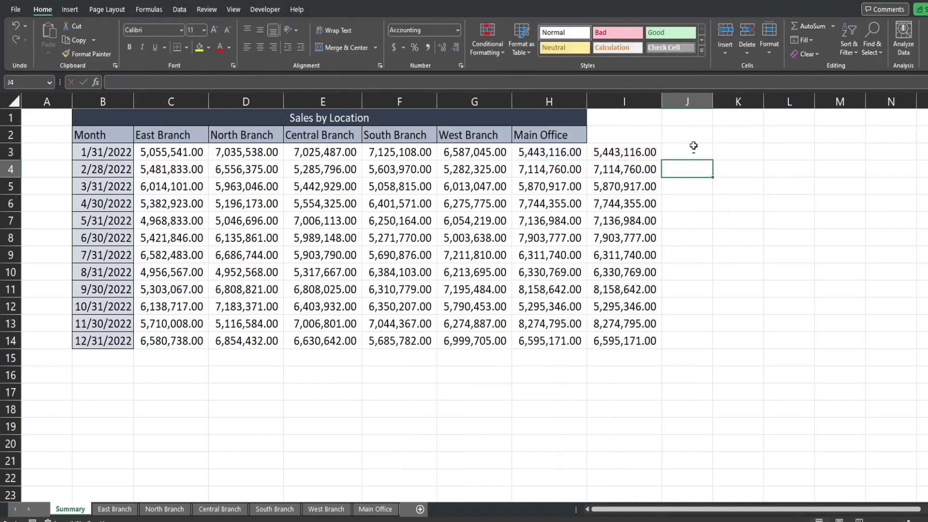
pyautogui.click(694, 146)
pyautogui.doubleClick(712, 160)
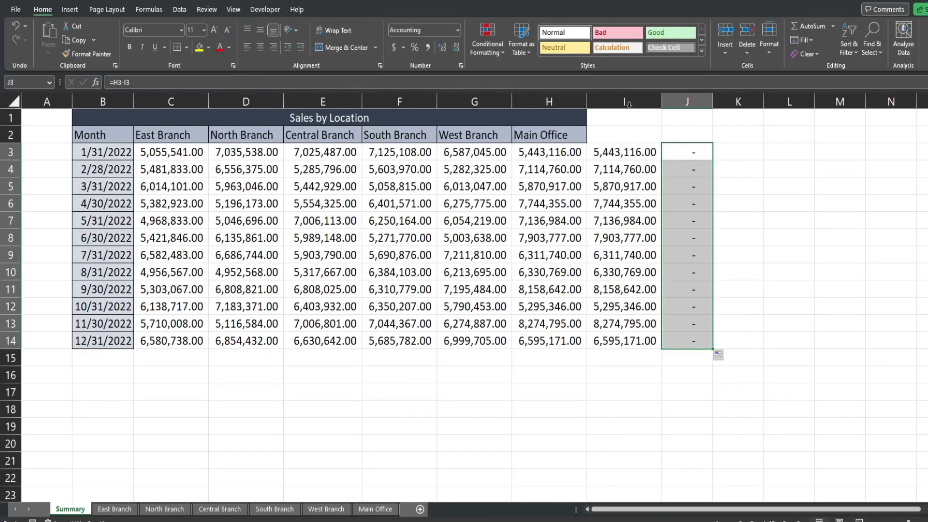
pyautogui.moveTo(628, 103); pyautogui.dragTo(669, 103)
pyautogui.press('Delete')
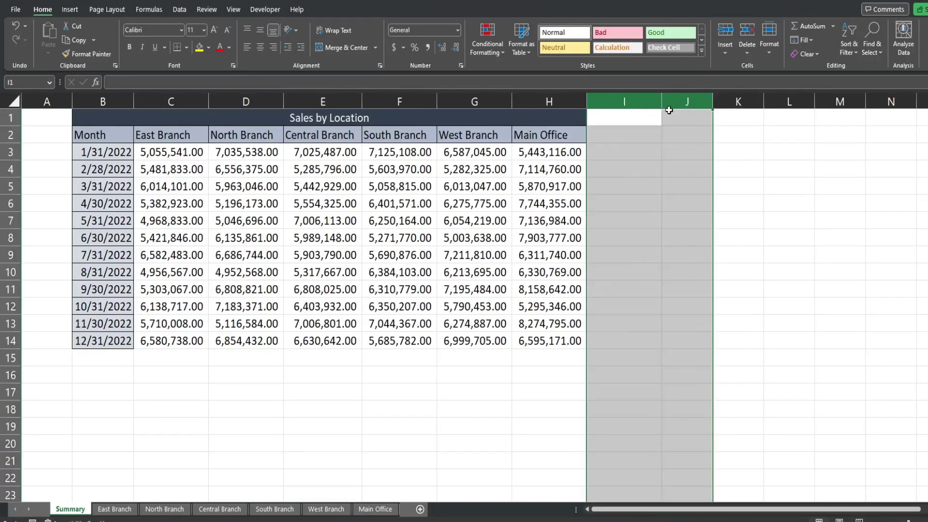
pyautogui.click(367, 190)
pyautogui.moveTo(168, 154); pyautogui.dragTo(538, 338)
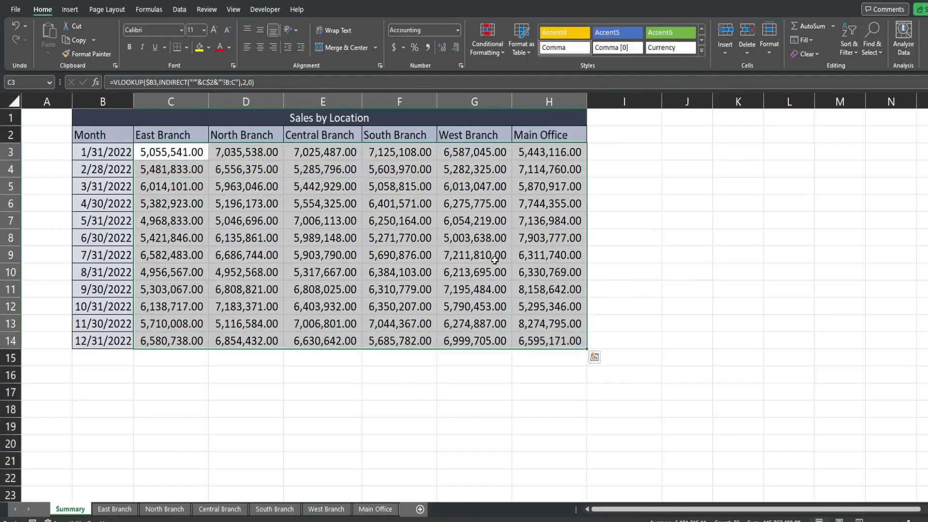